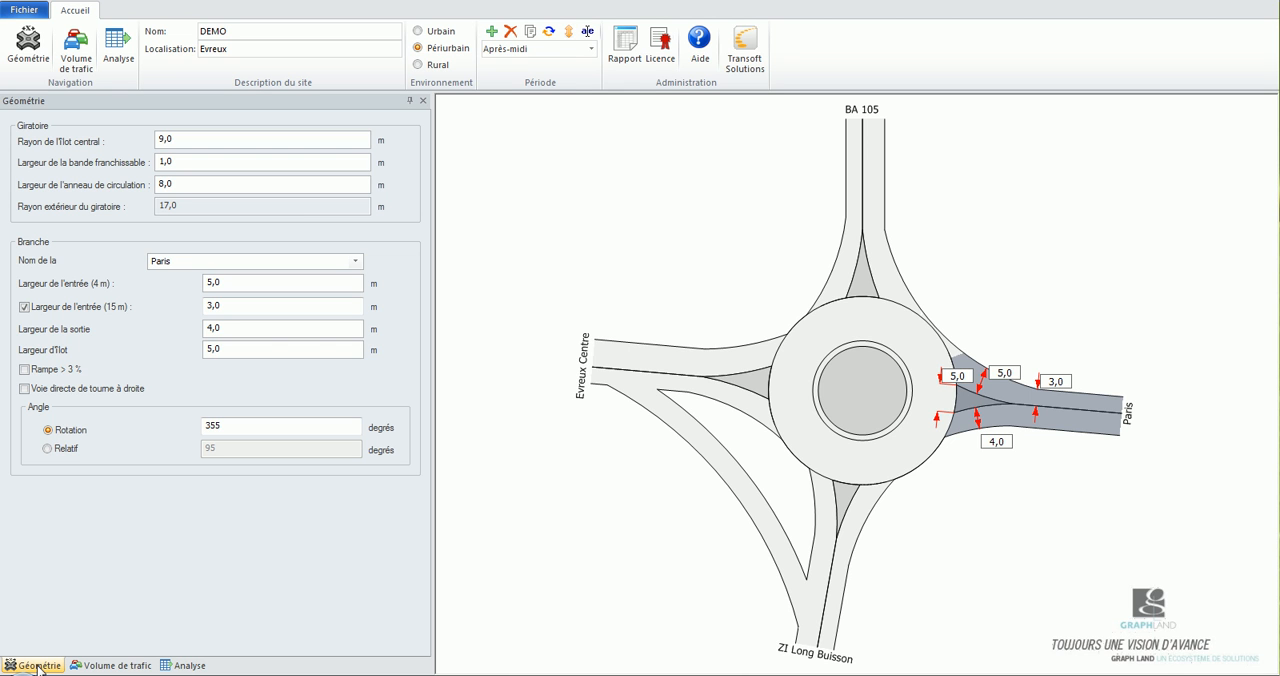
Look over the traffic volumes and the capacity analysis for the Paris branch.
click(117, 665)
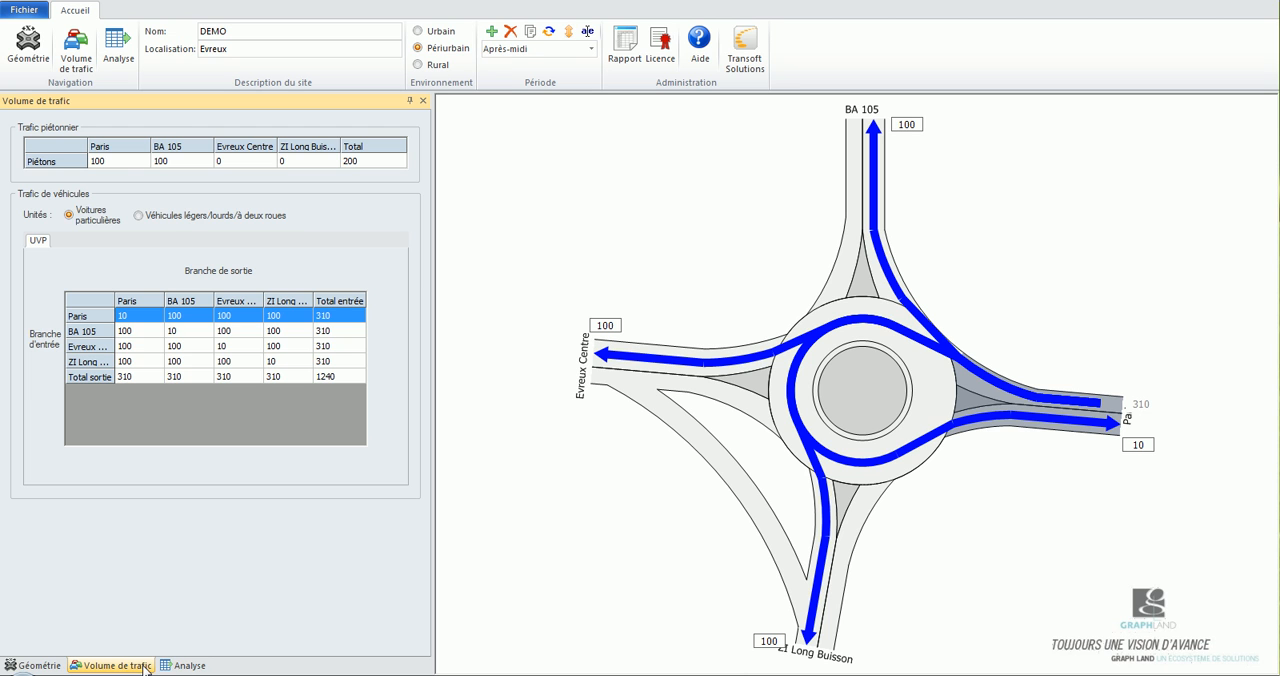
click(186, 666)
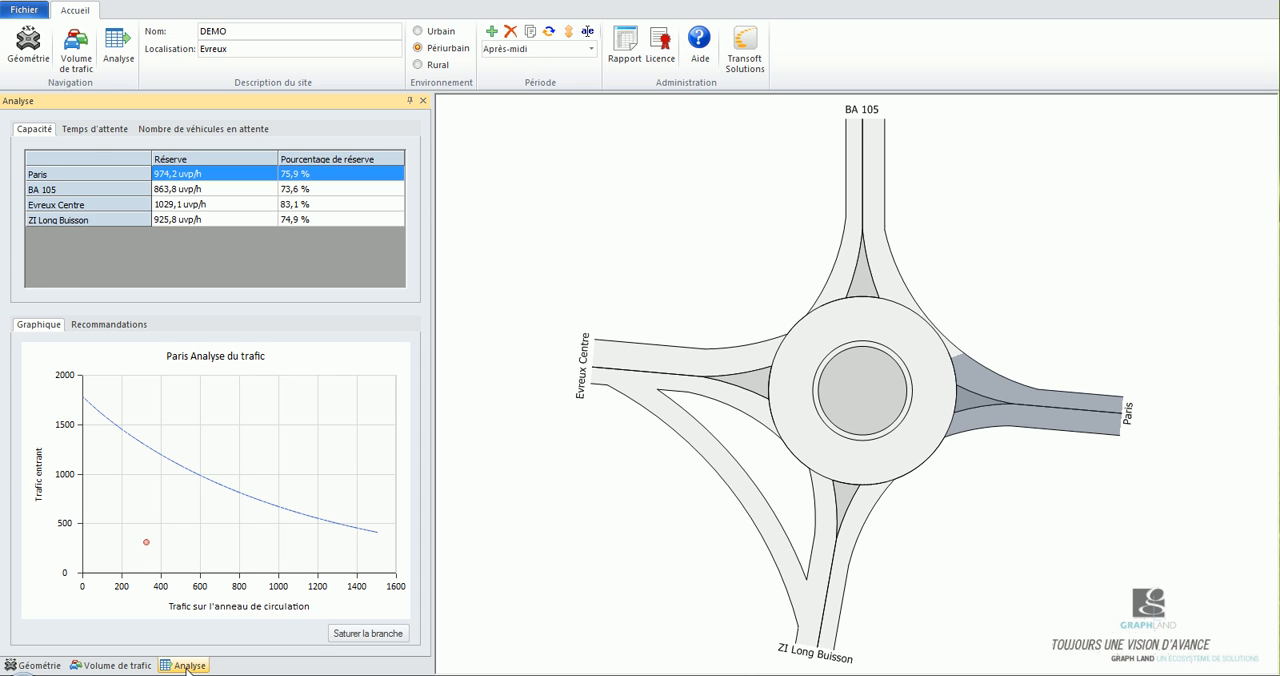
Inspect the geometry of the circulatory ring and of the ZI Long Buisson, Paris, BA 105 and Evreux Centre branches.
click(33, 665)
click(931, 396)
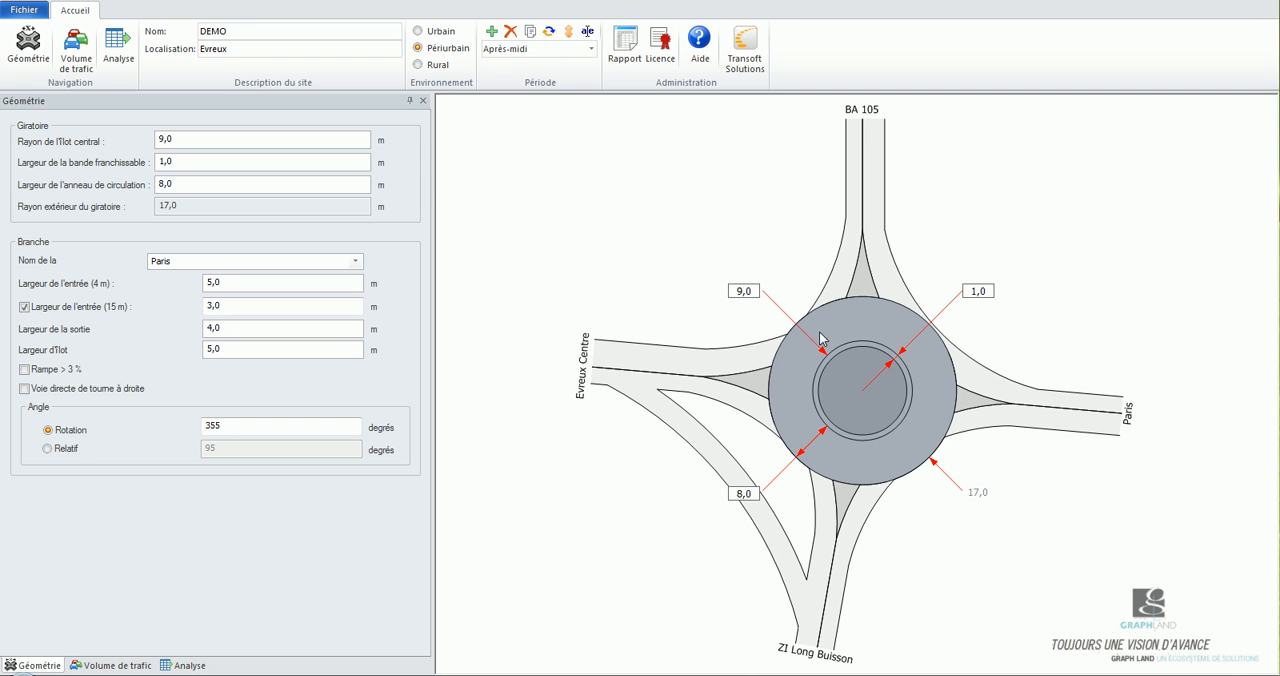
click(850, 522)
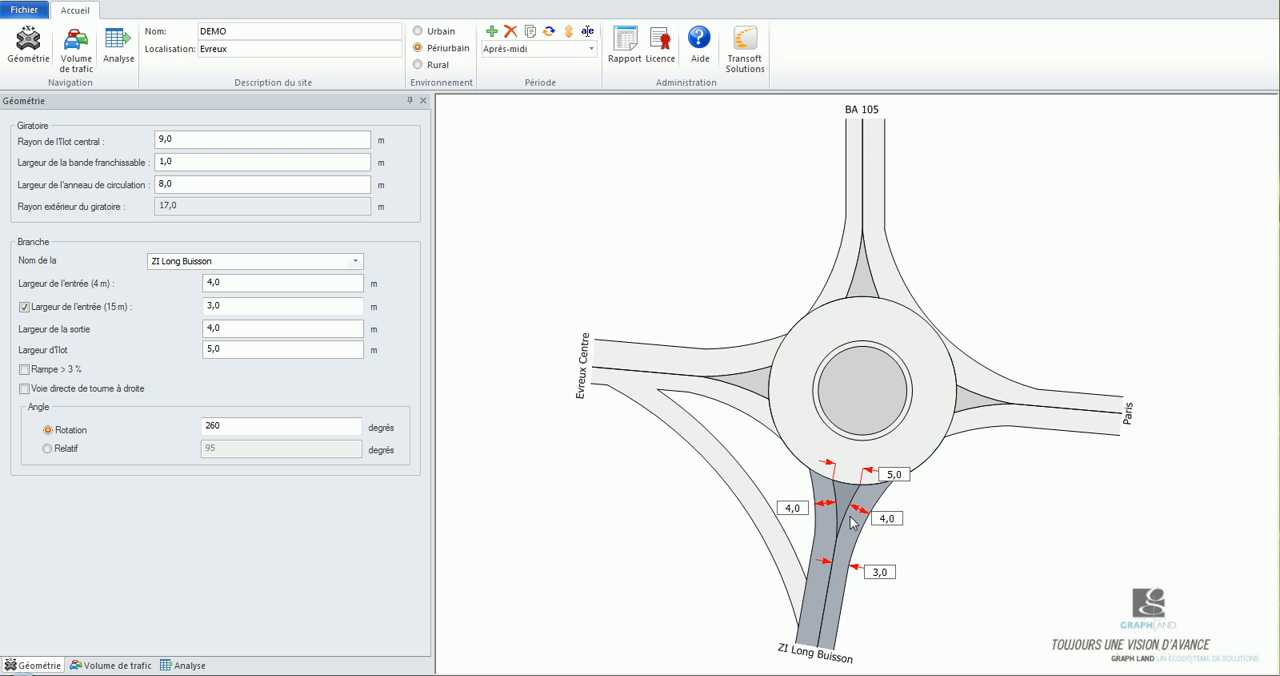
click(986, 420)
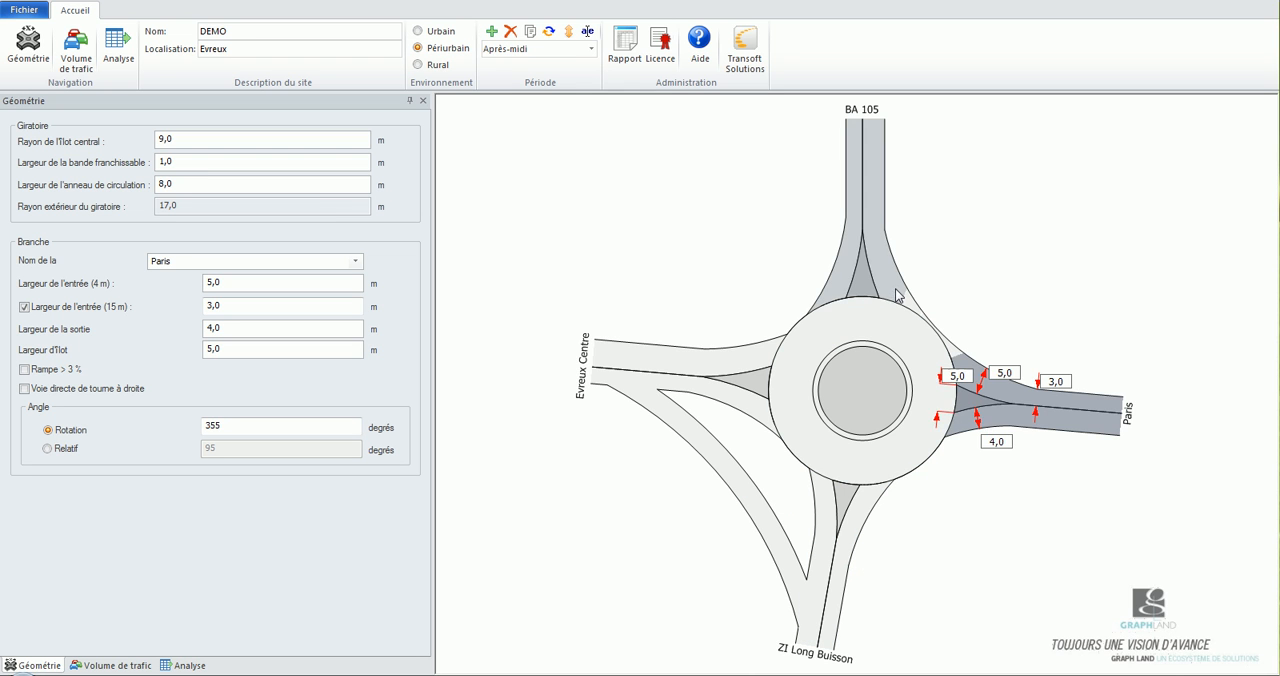
click(897, 295)
click(722, 364)
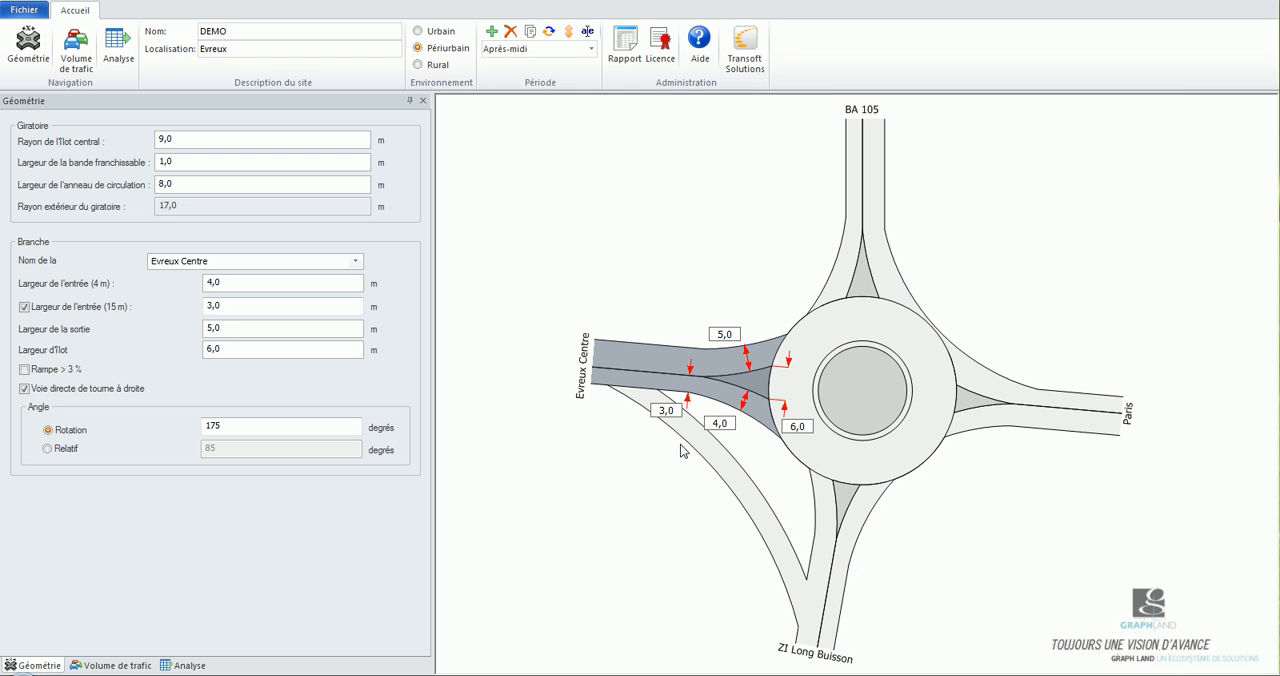
Remove the direct right-turn lane from the Evreux Centre branch and restore it.
click(24, 389)
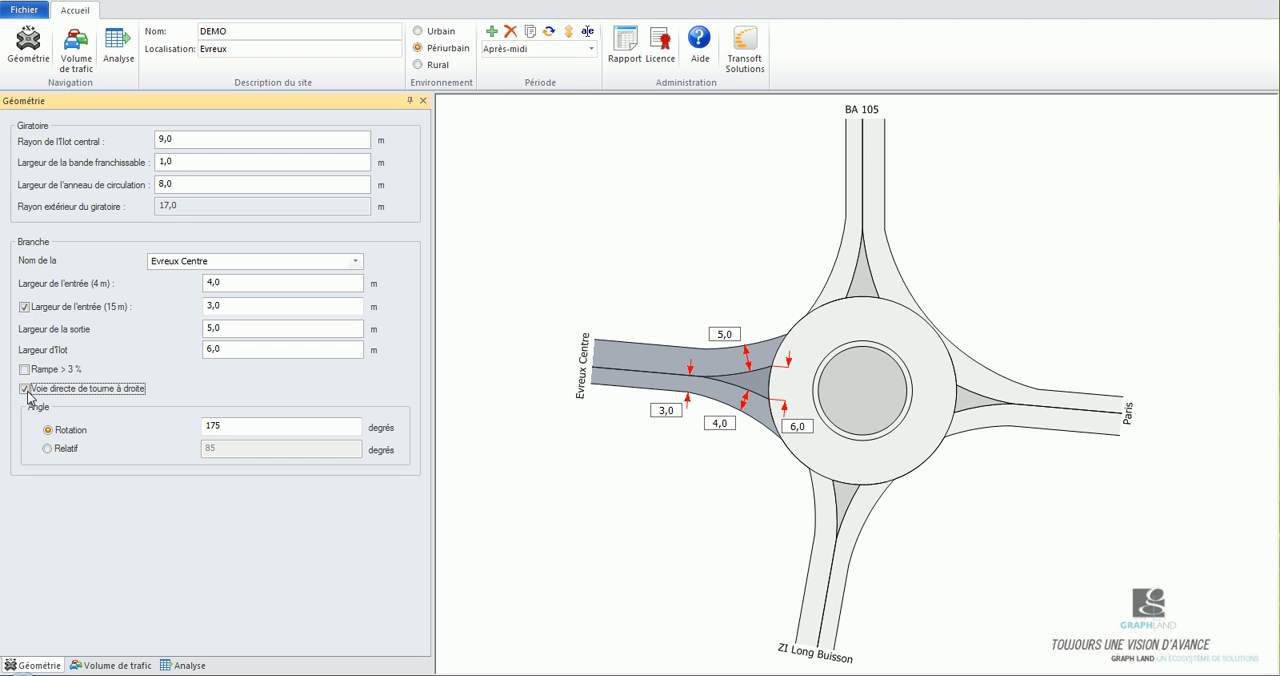
click(25, 389)
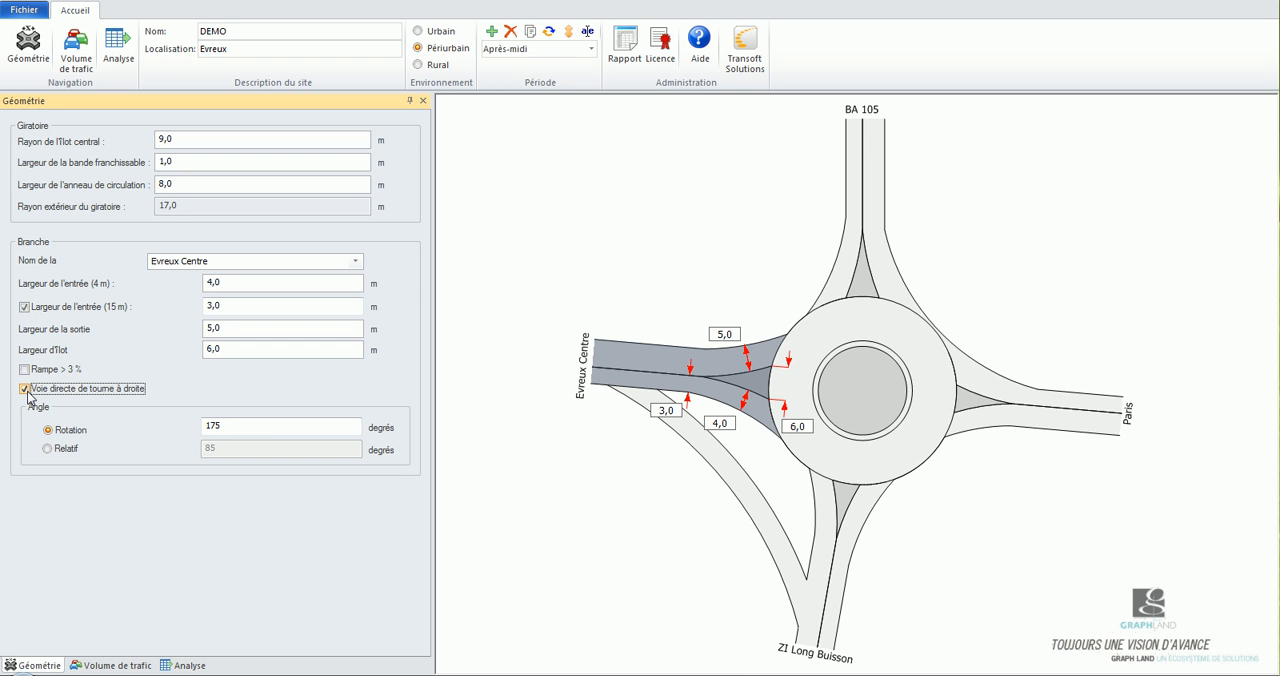
Examine the pedestrian volumes and the vehicle volumes entering from Evreux Centre and ZI Long Buisson.
click(117, 666)
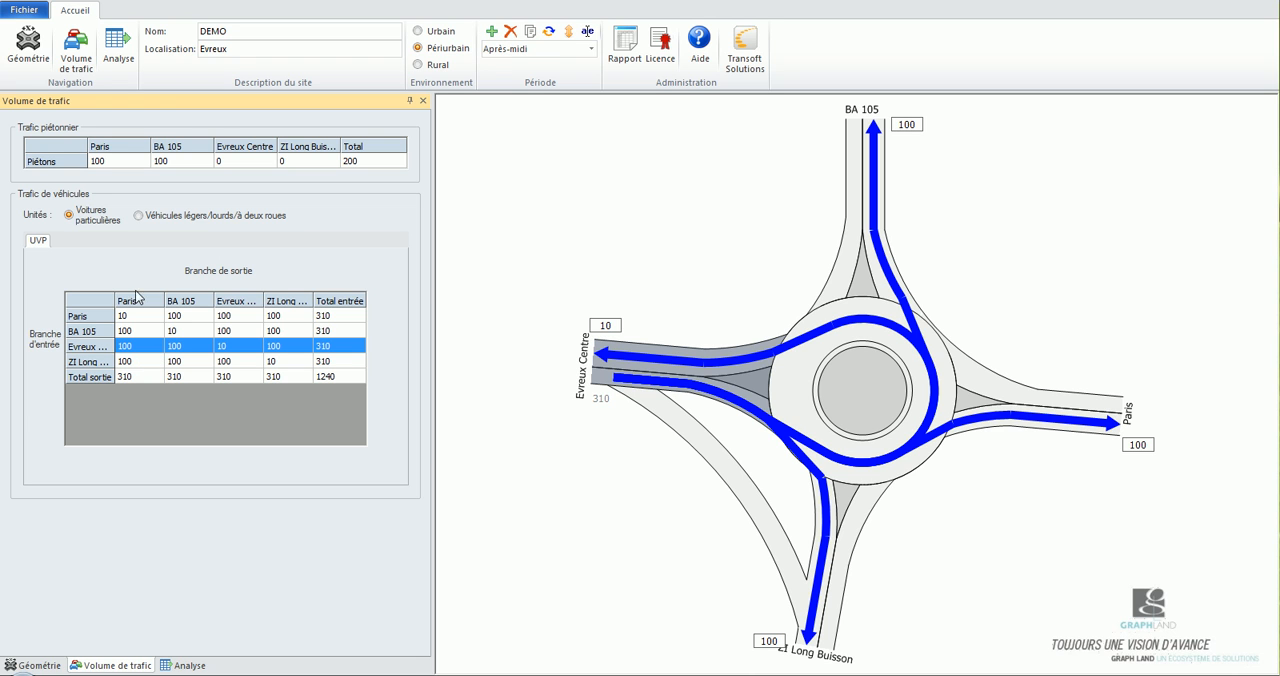
click(68, 164)
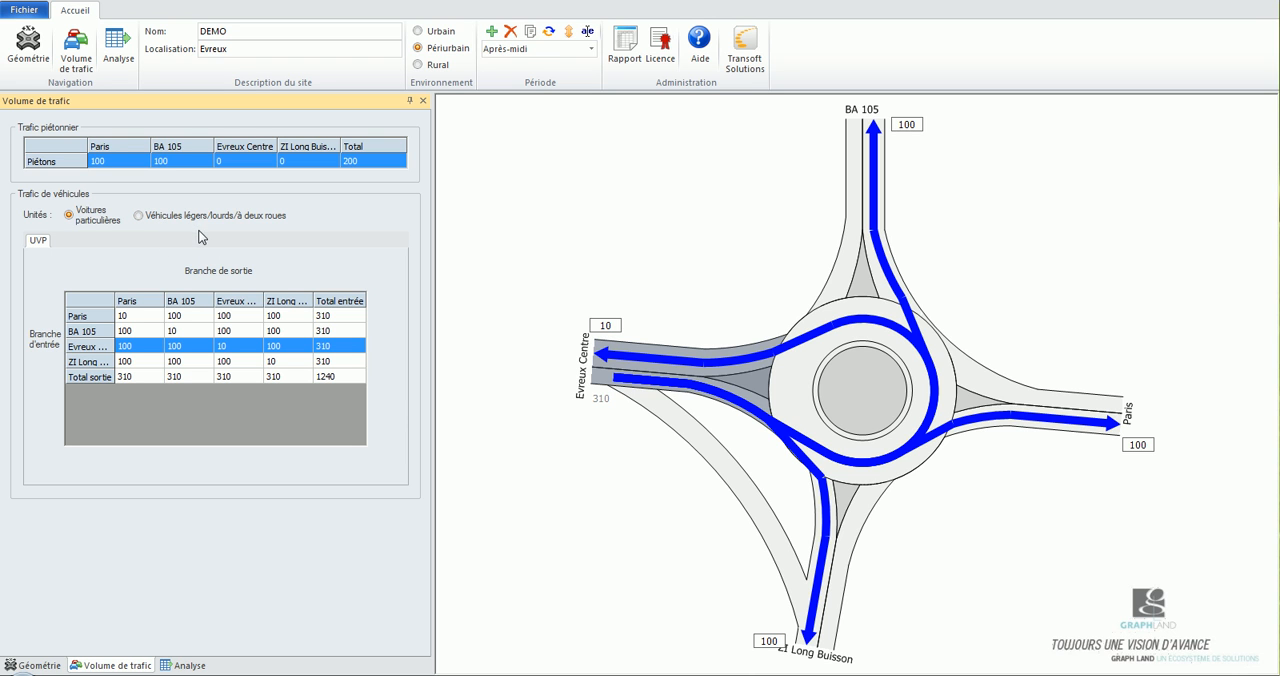
key(Down)
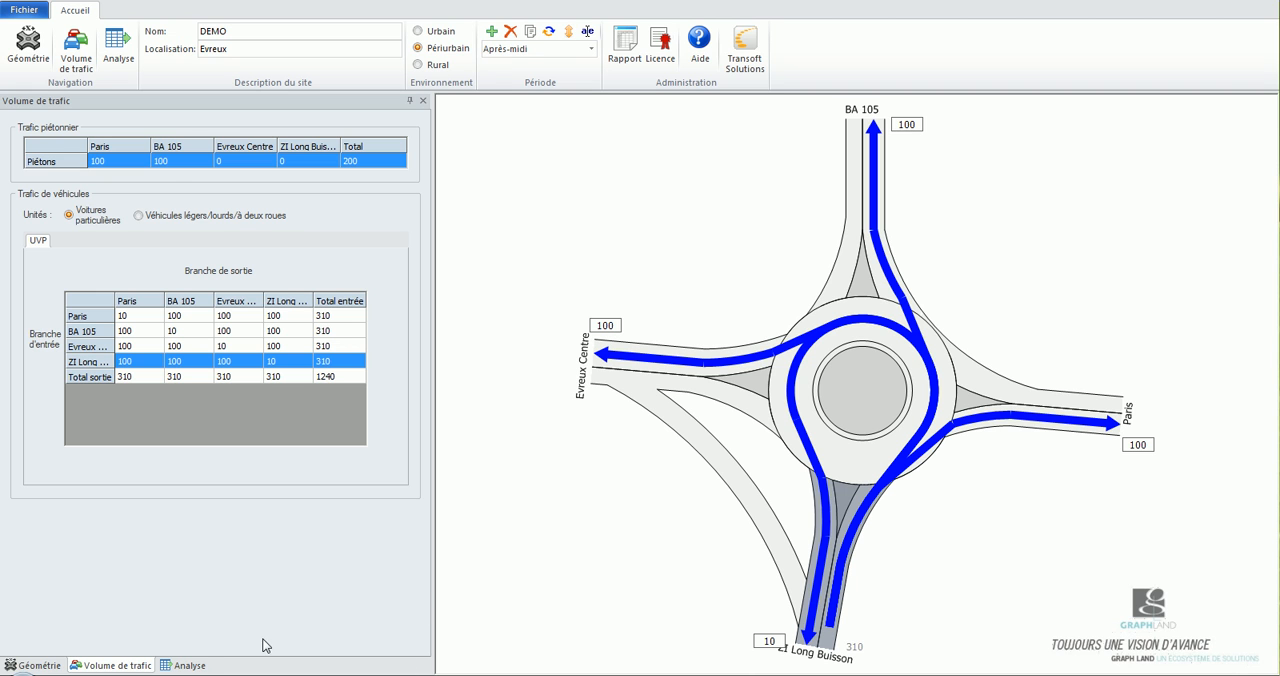
Examine the capacity reserve and traffic graph of the Paris, BA 105, Evreux Centre and ZI Long Buisson branches in turn.
click(190, 666)
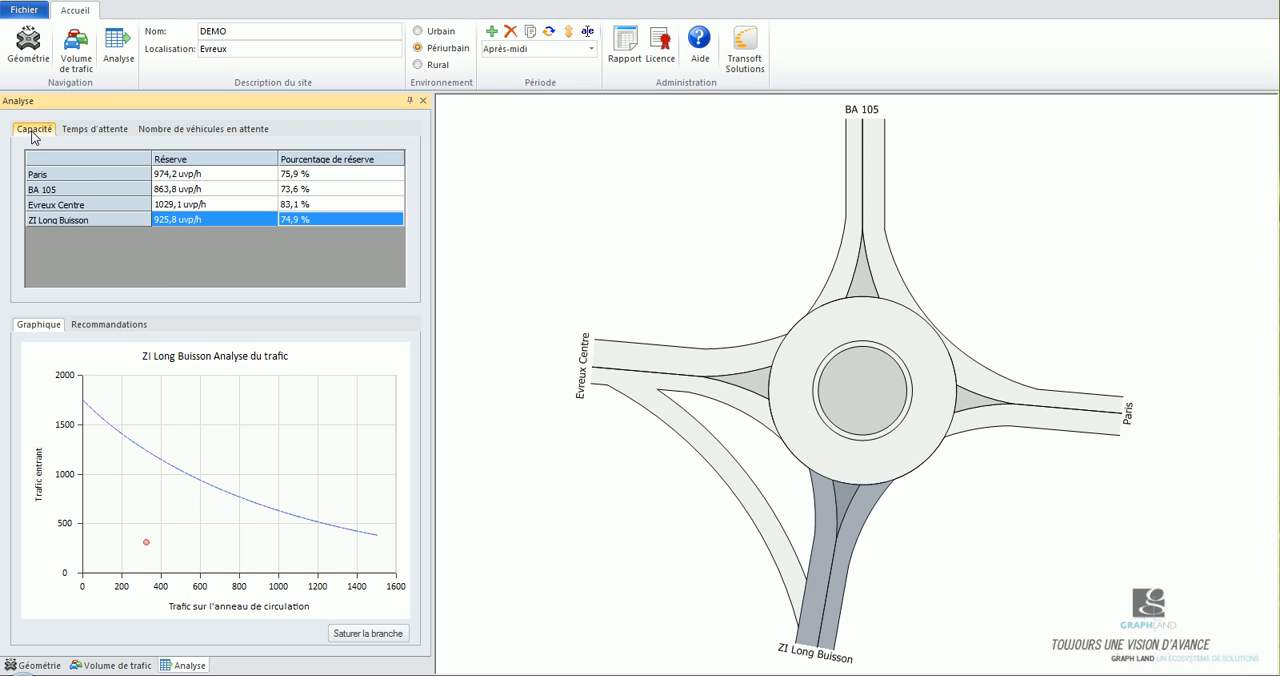
click(320, 177)
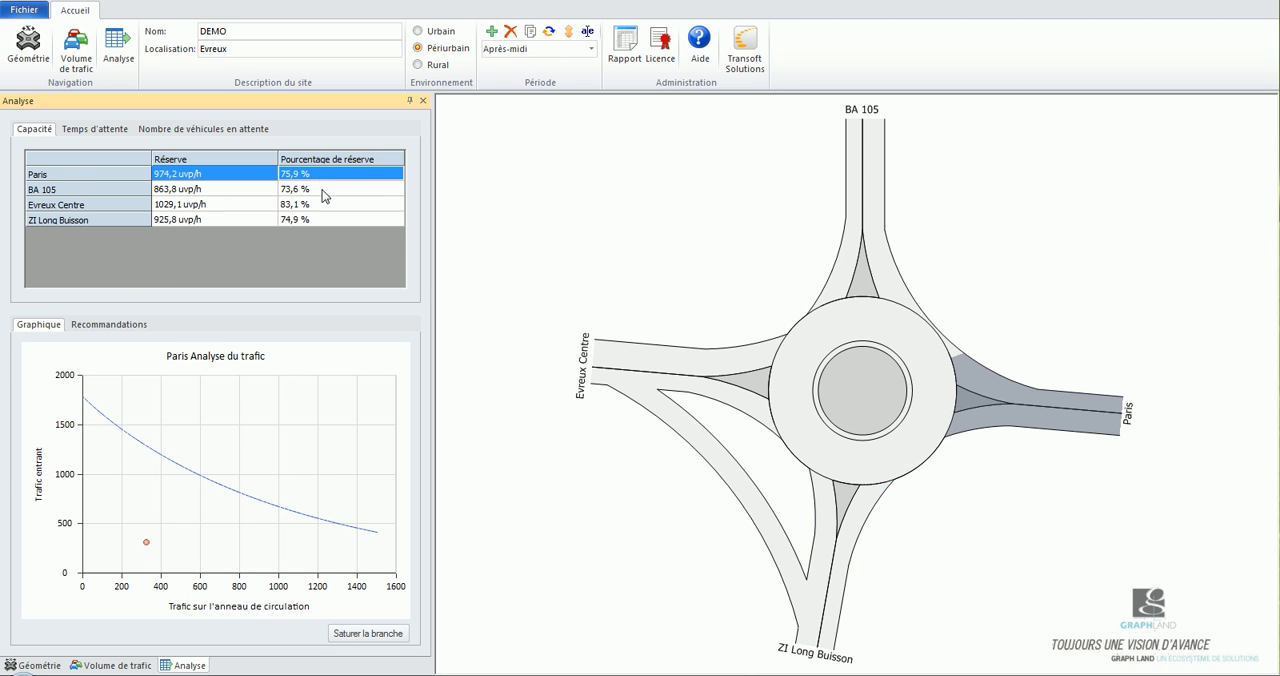
click(324, 194)
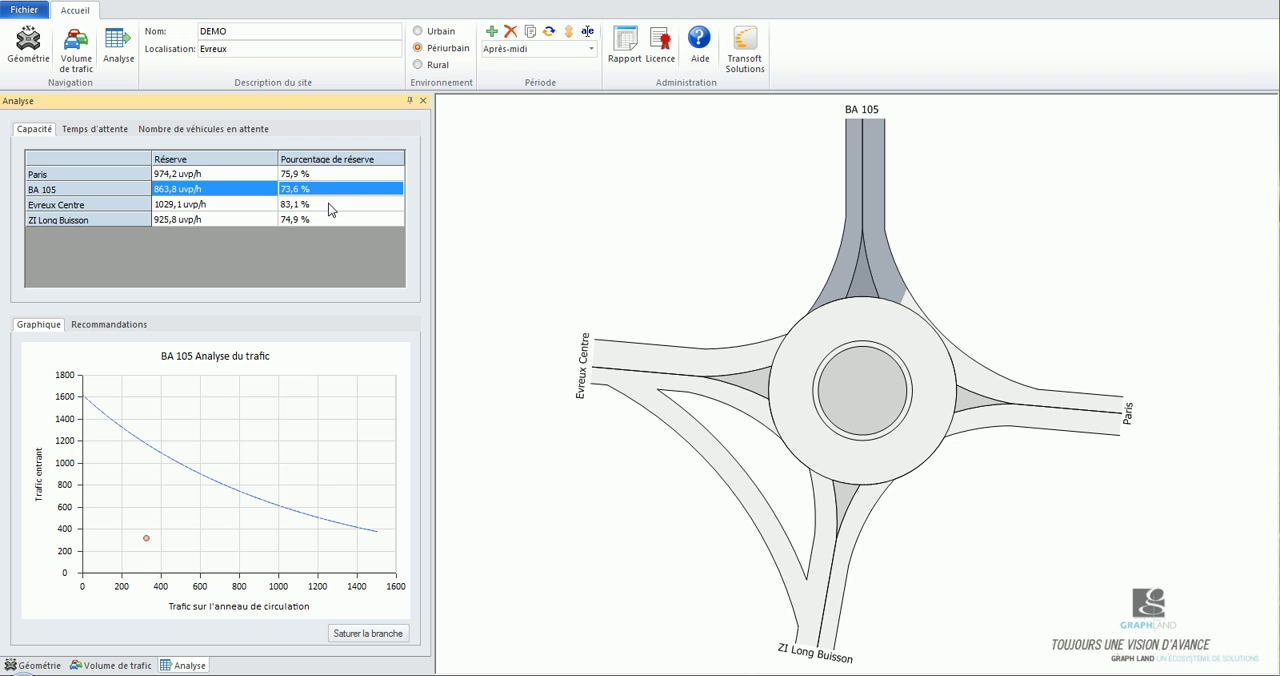
click(328, 203)
click(332, 218)
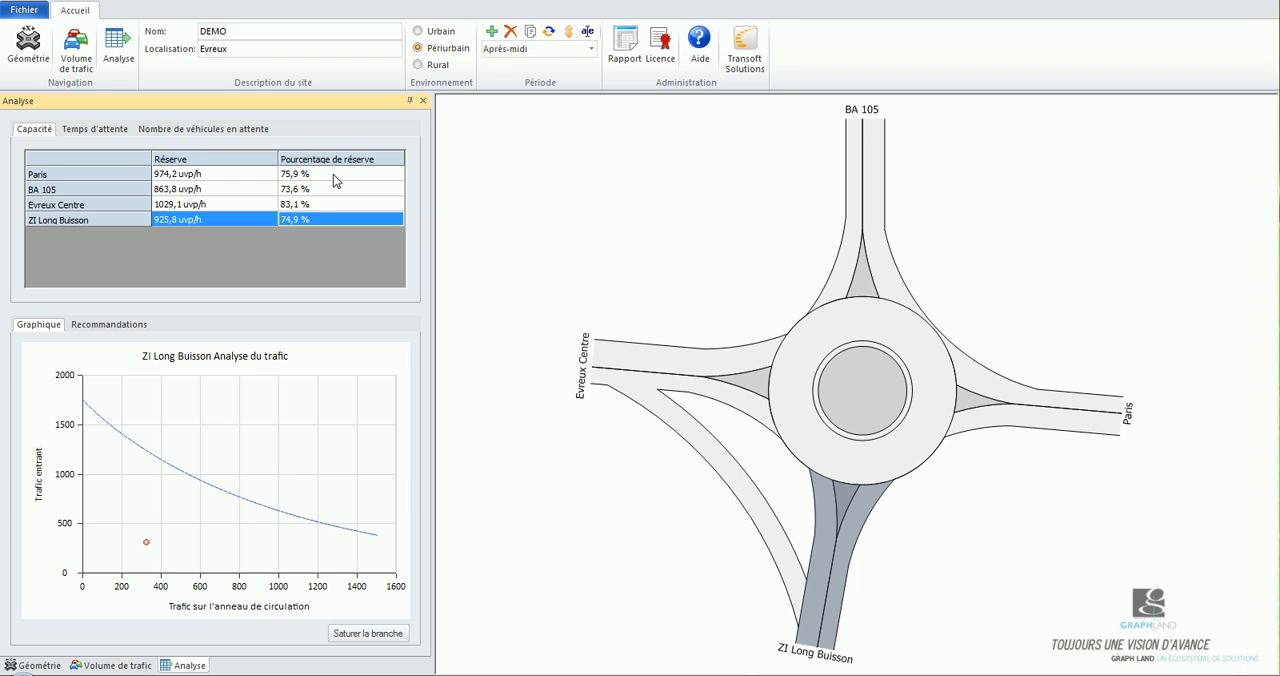
Examine the waiting times and the number of queued vehicles per branch, focusing on BA 105.
click(106, 133)
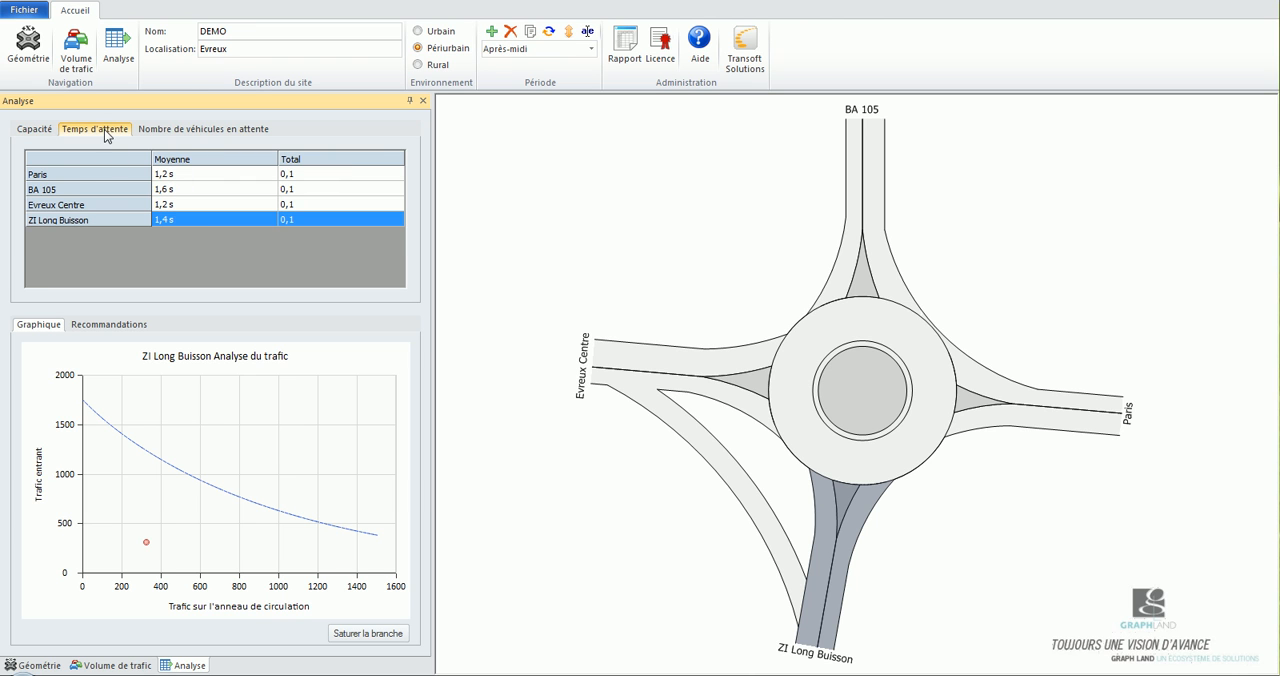
click(160, 135)
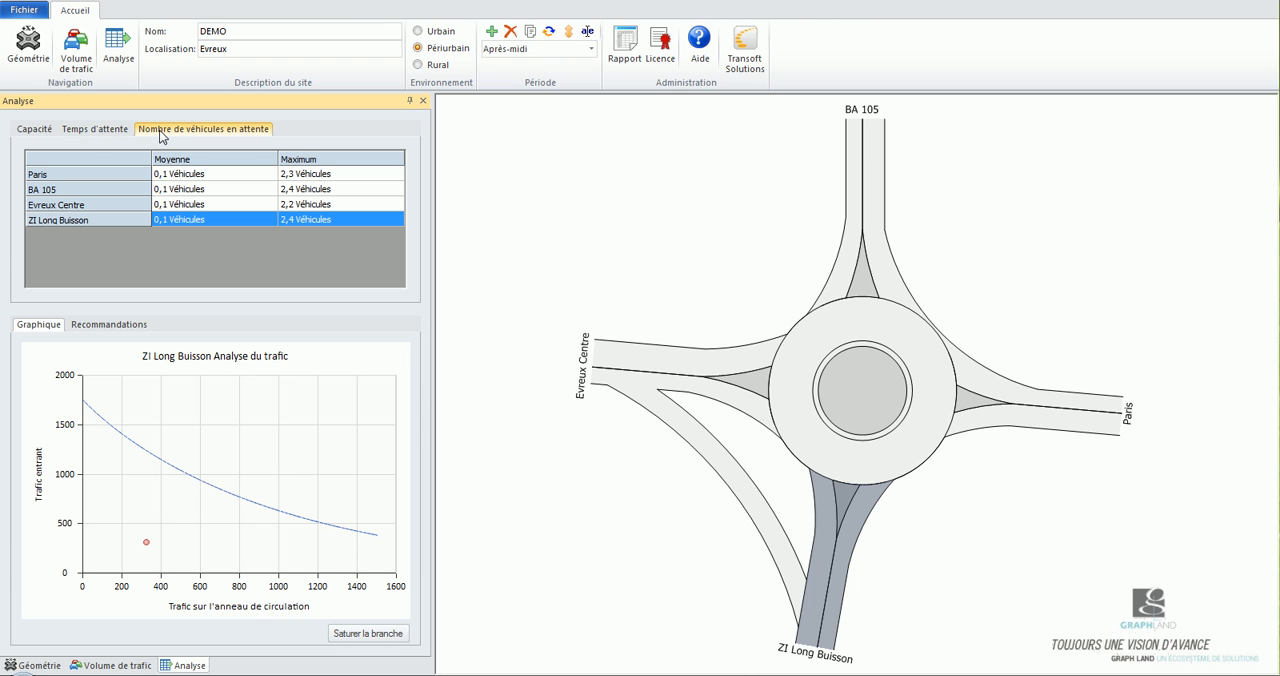
click(300, 189)
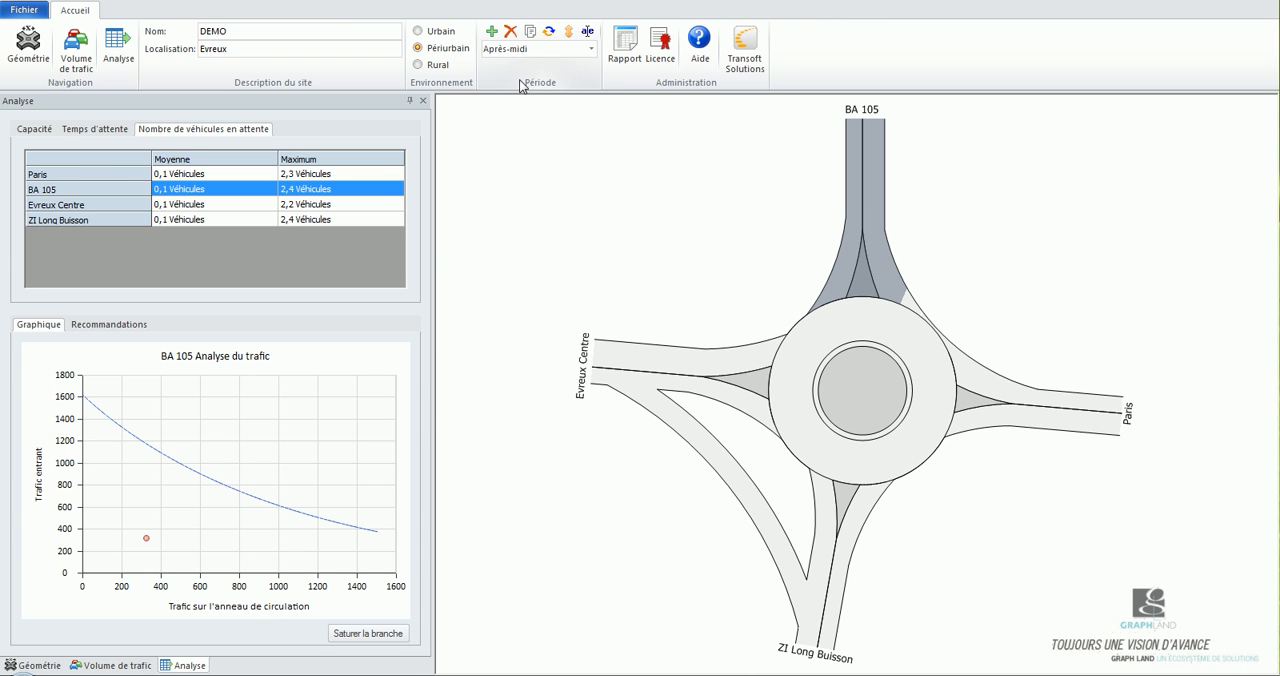
Switch to the period "Après-midi - Paris Saturé" and check the recommendations for the BA 105 branch.
click(568, 32)
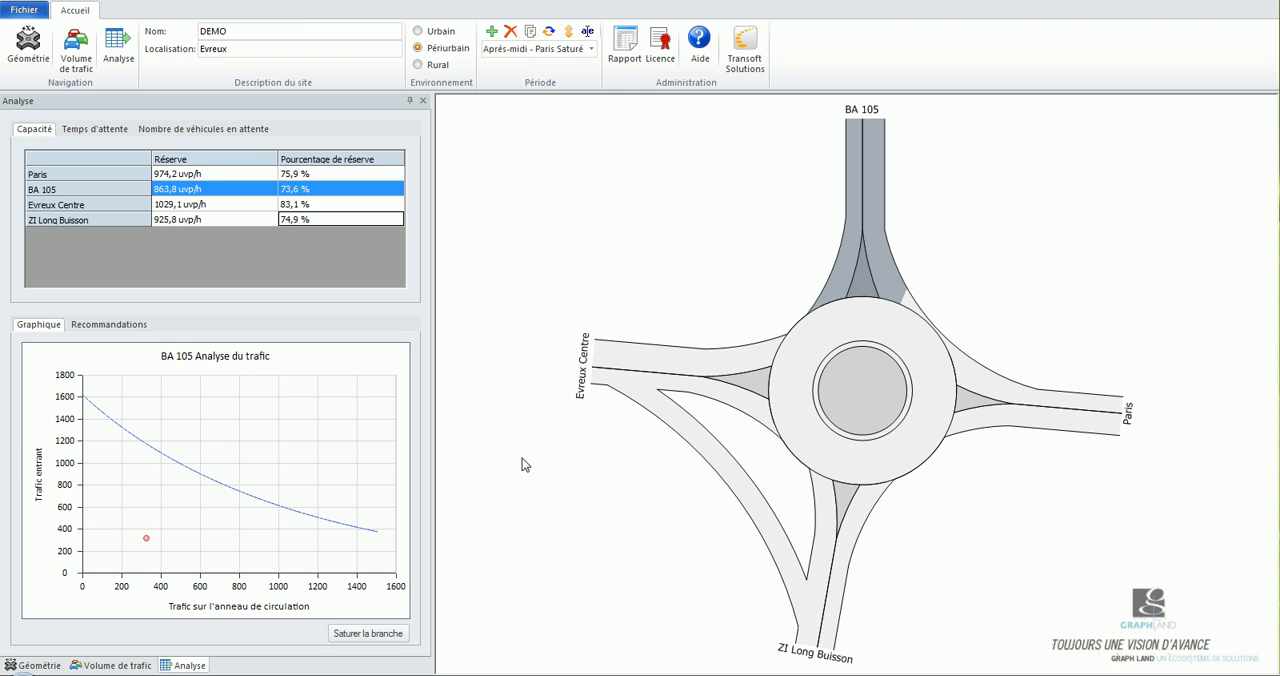
click(62, 191)
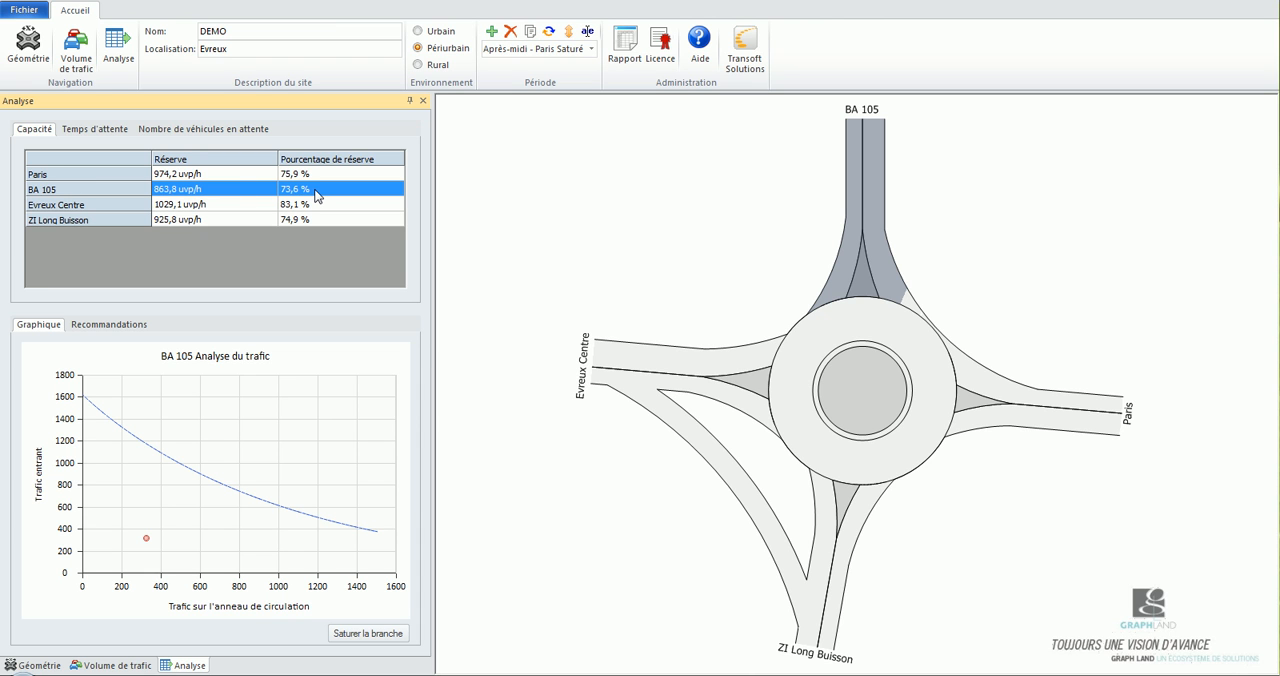
click(101, 326)
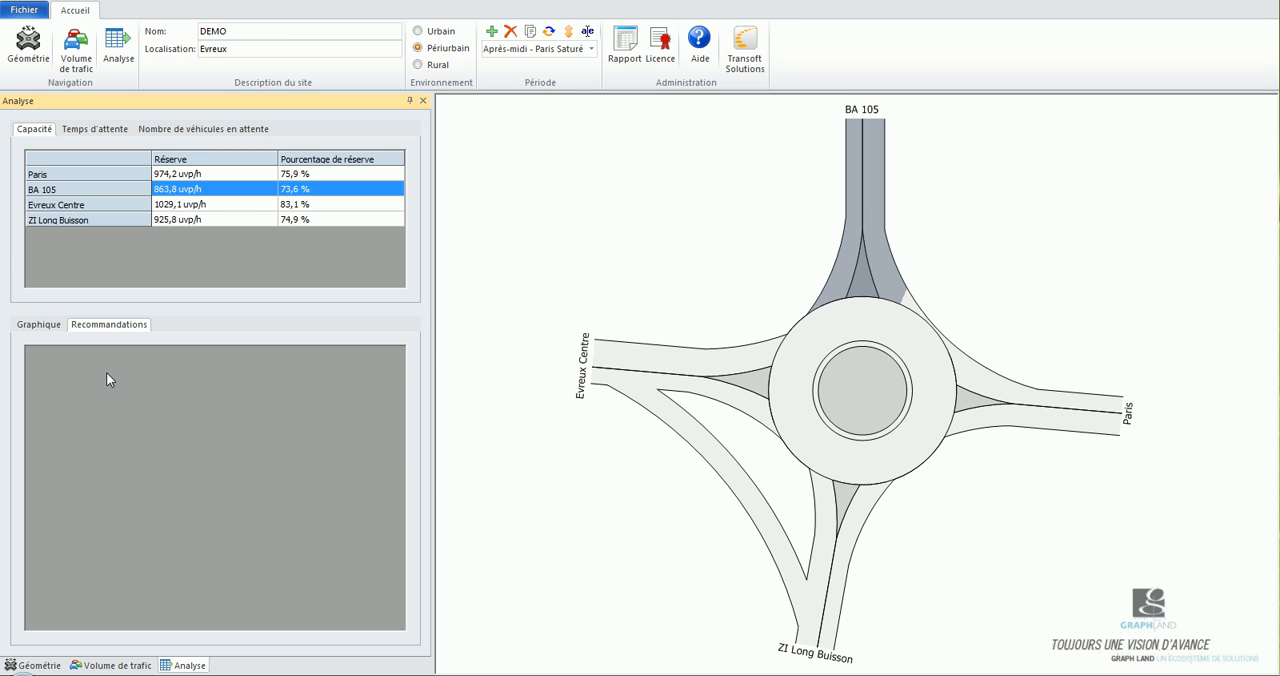
Saturate the BA 105 branch in a new period with the proposed name and check its traffic volumes.
click(38, 325)
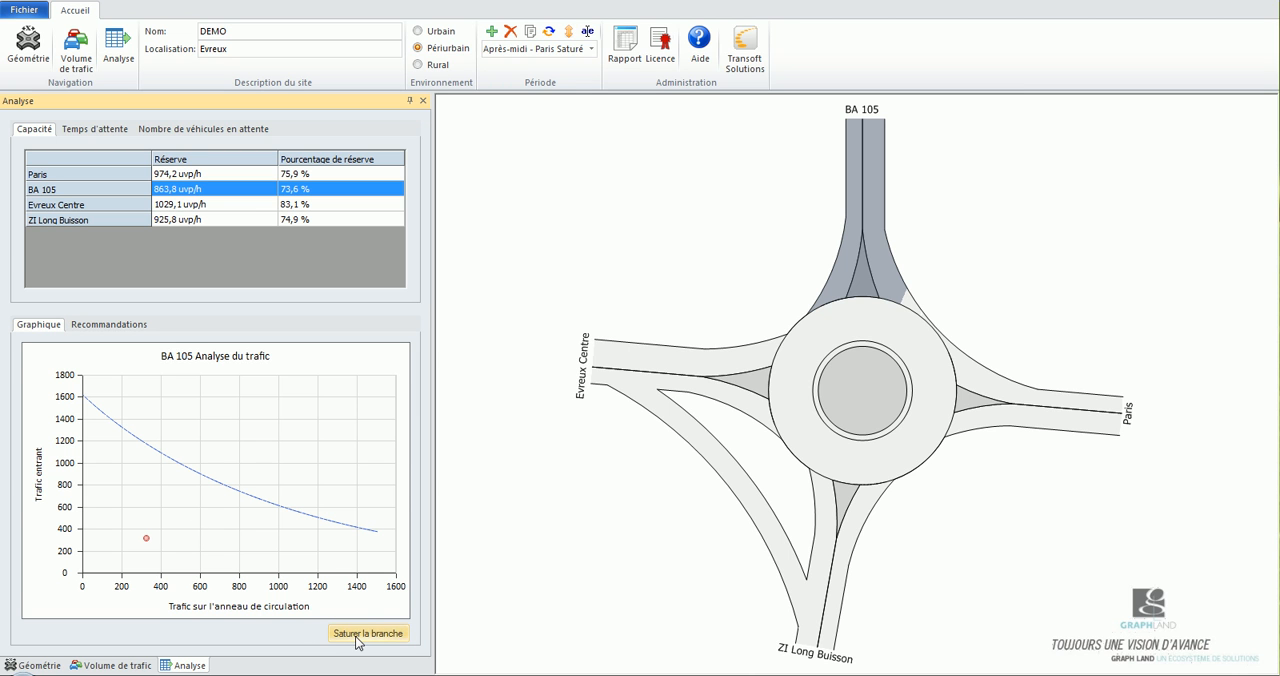
click(340, 636)
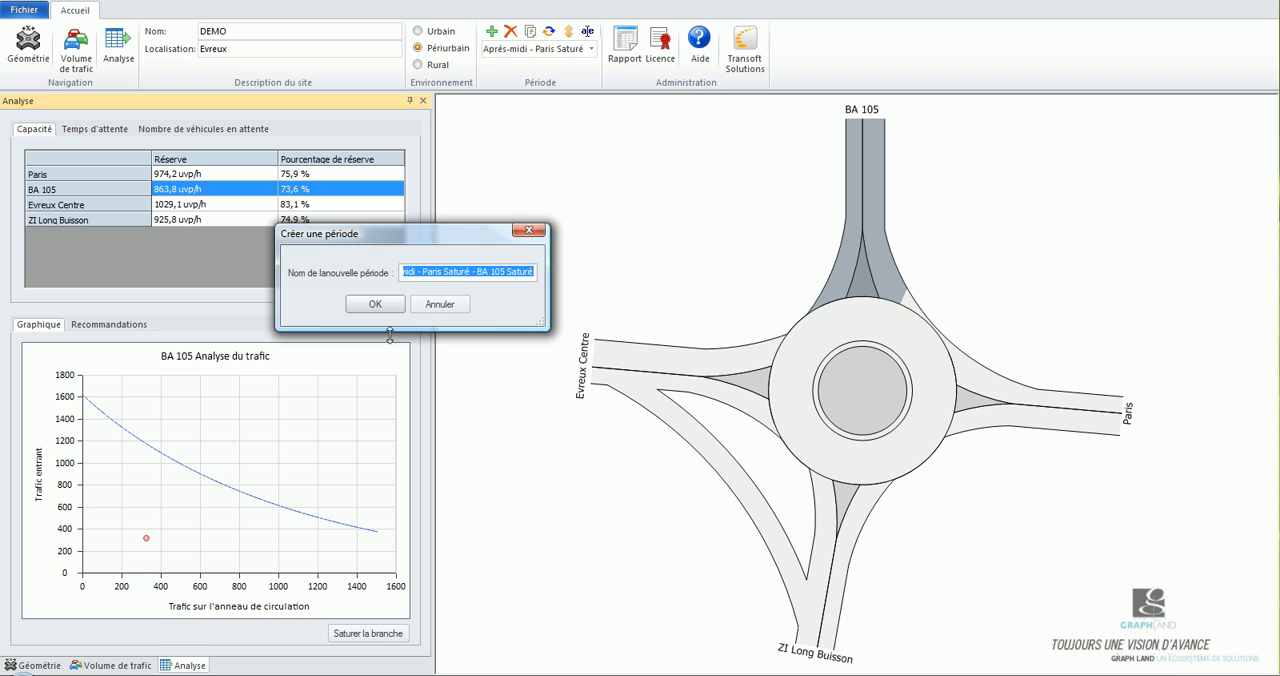
click(376, 309)
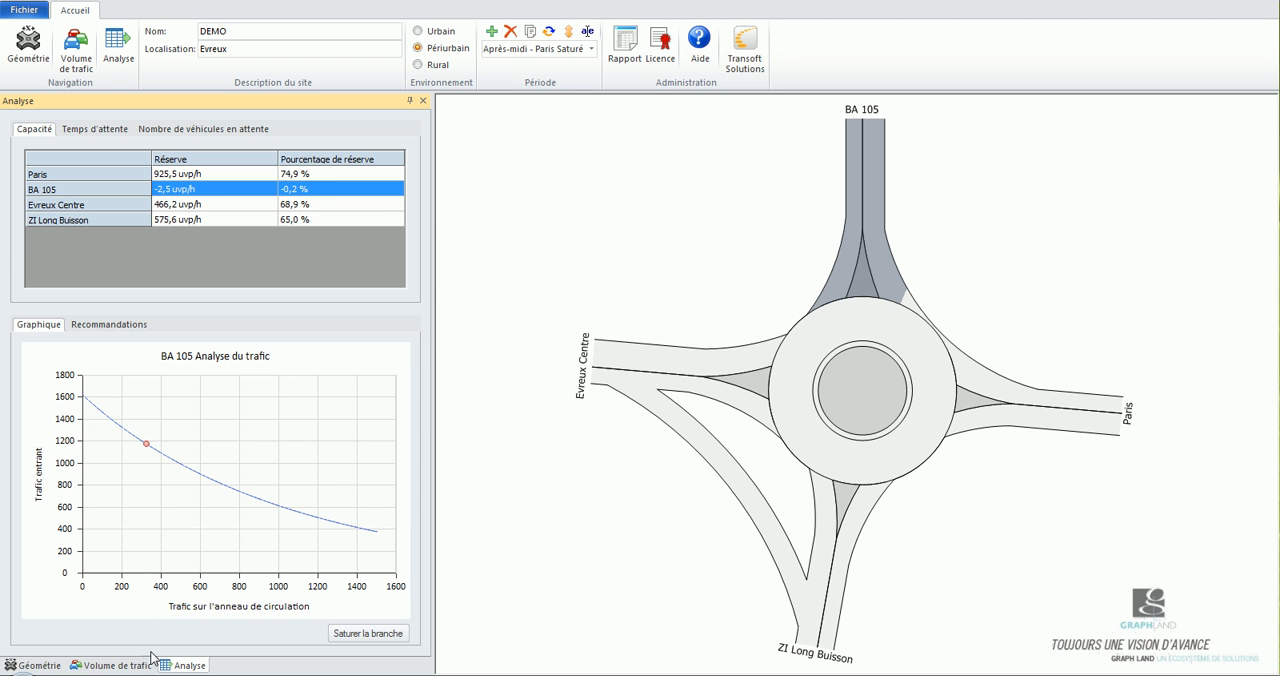
click(112, 665)
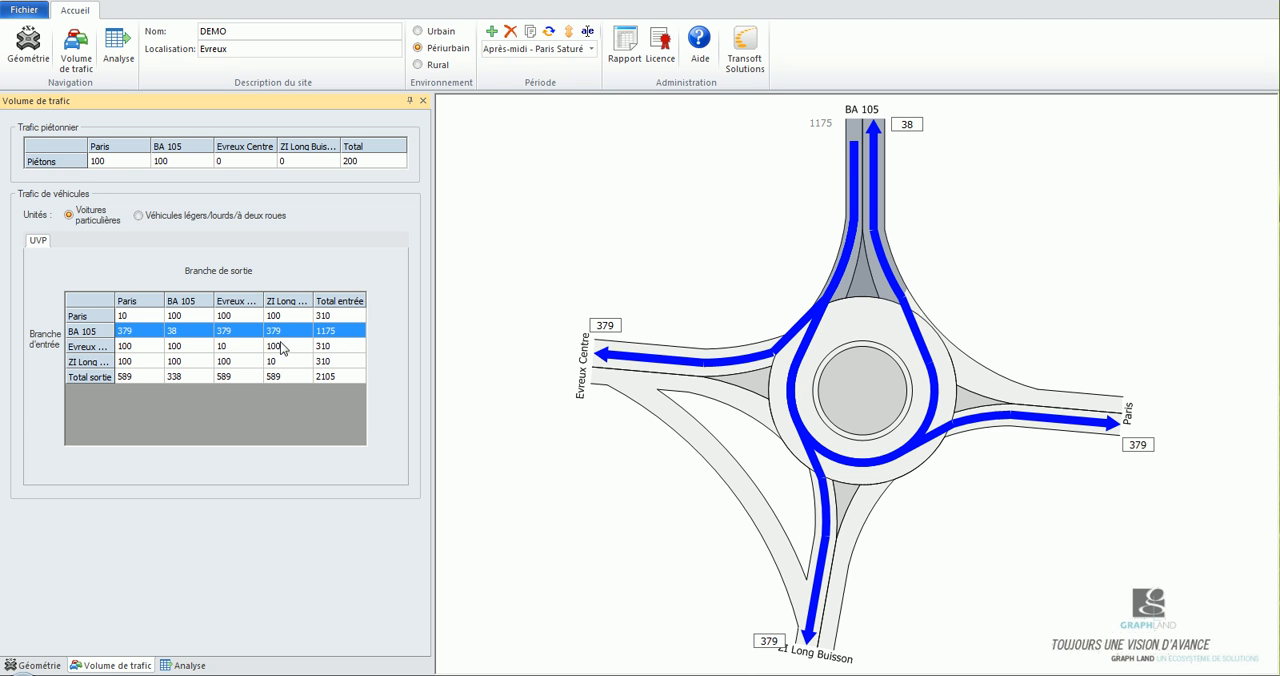
click(187, 665)
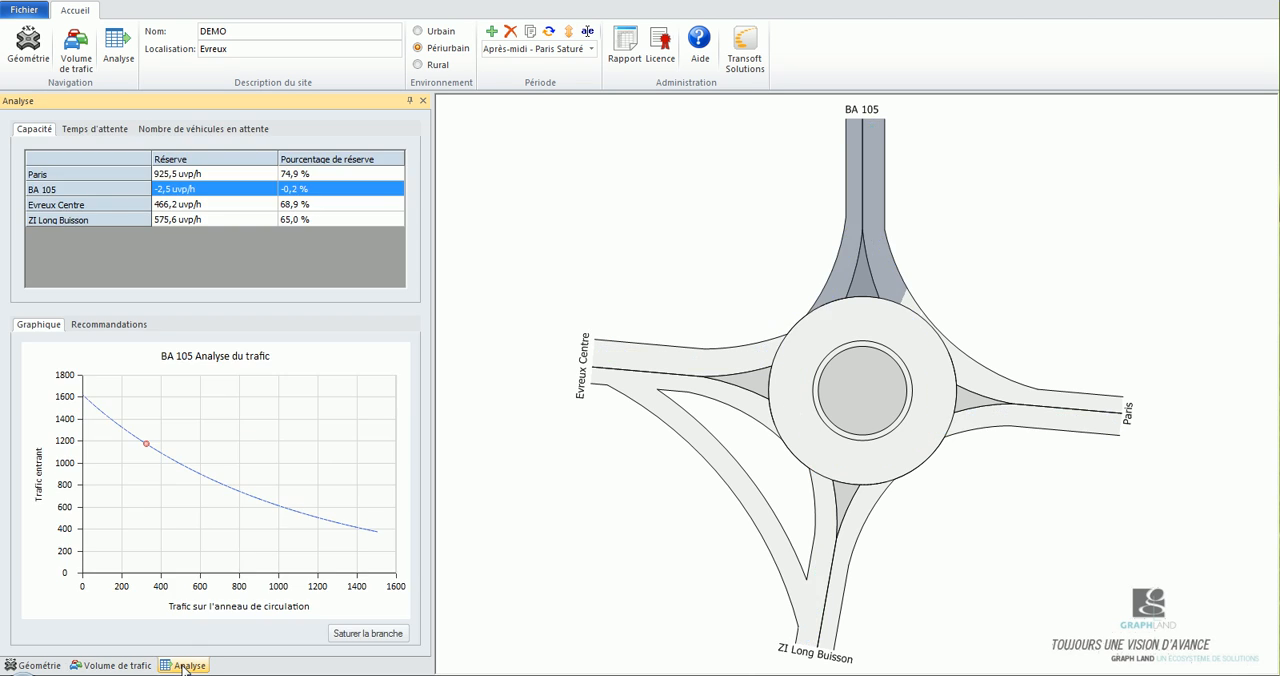
Go through the improvement recommendations listed for the saturated BA 105 branch.
click(110, 326)
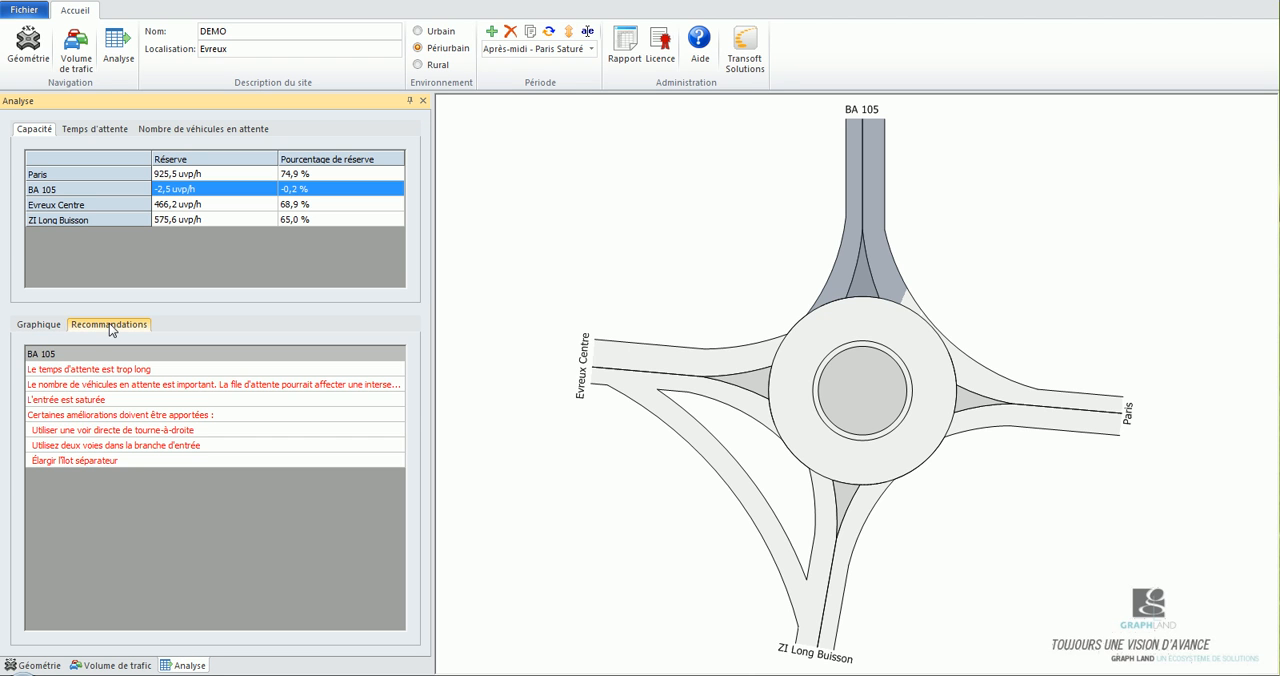
click(98, 434)
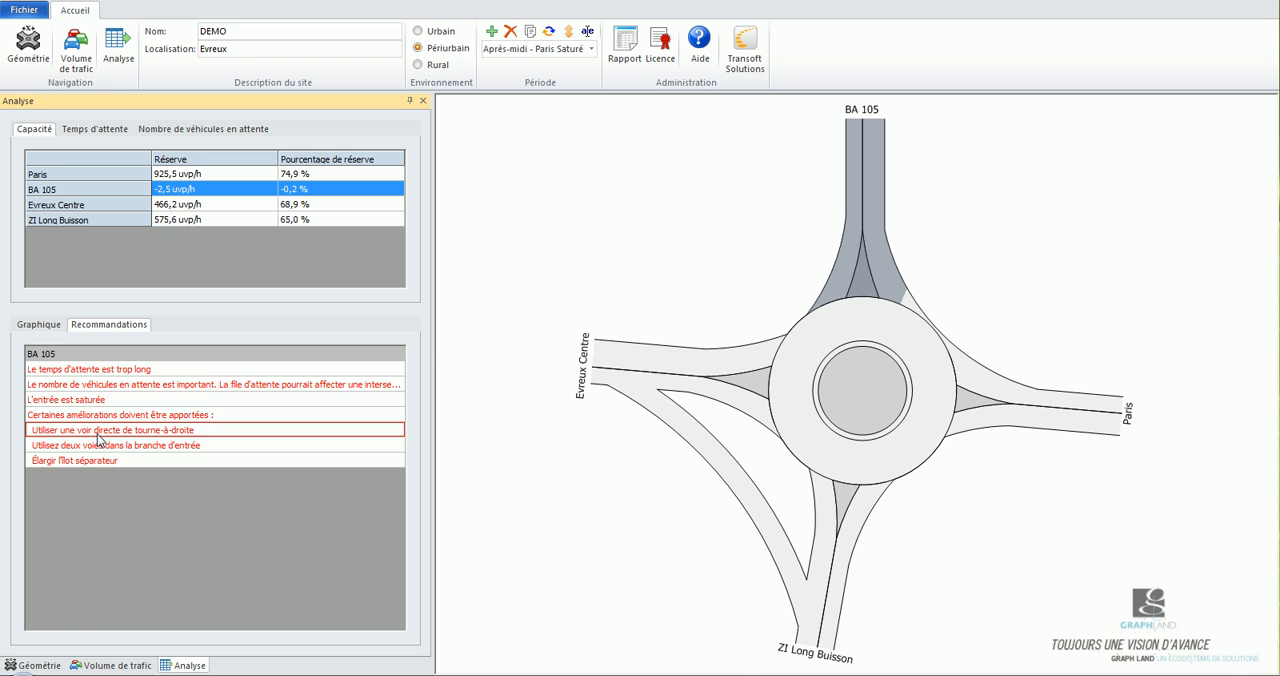
click(99, 449)
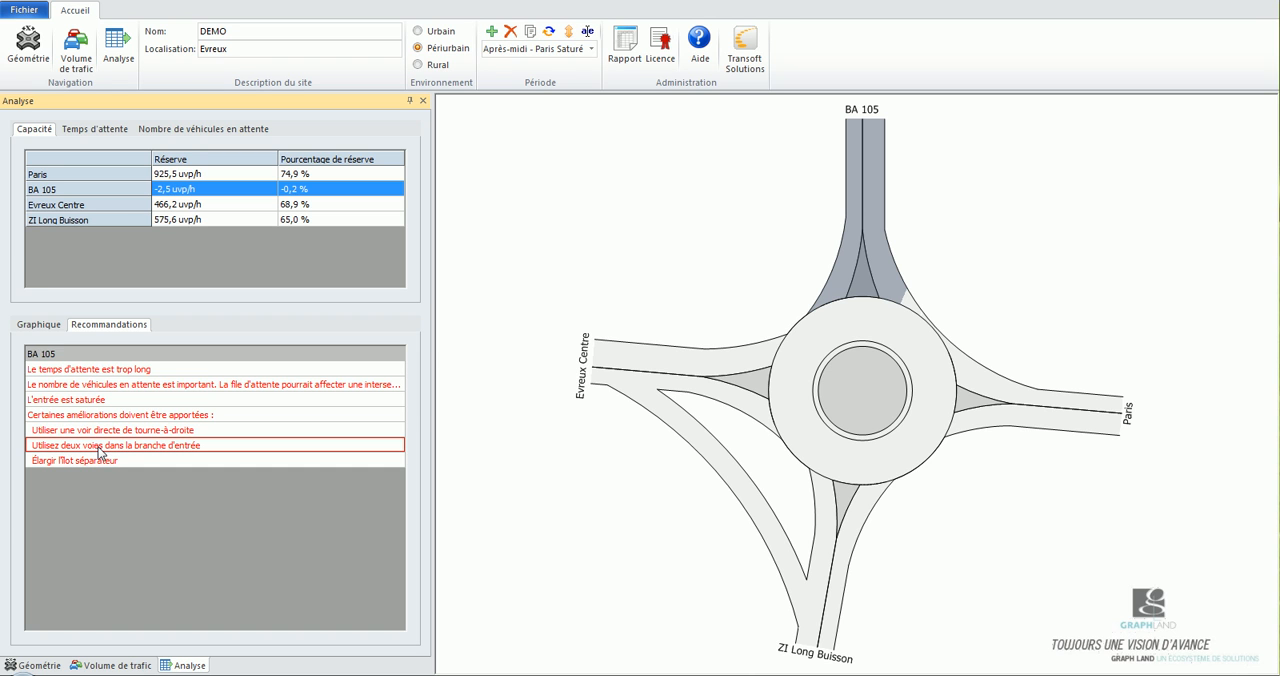
click(101, 461)
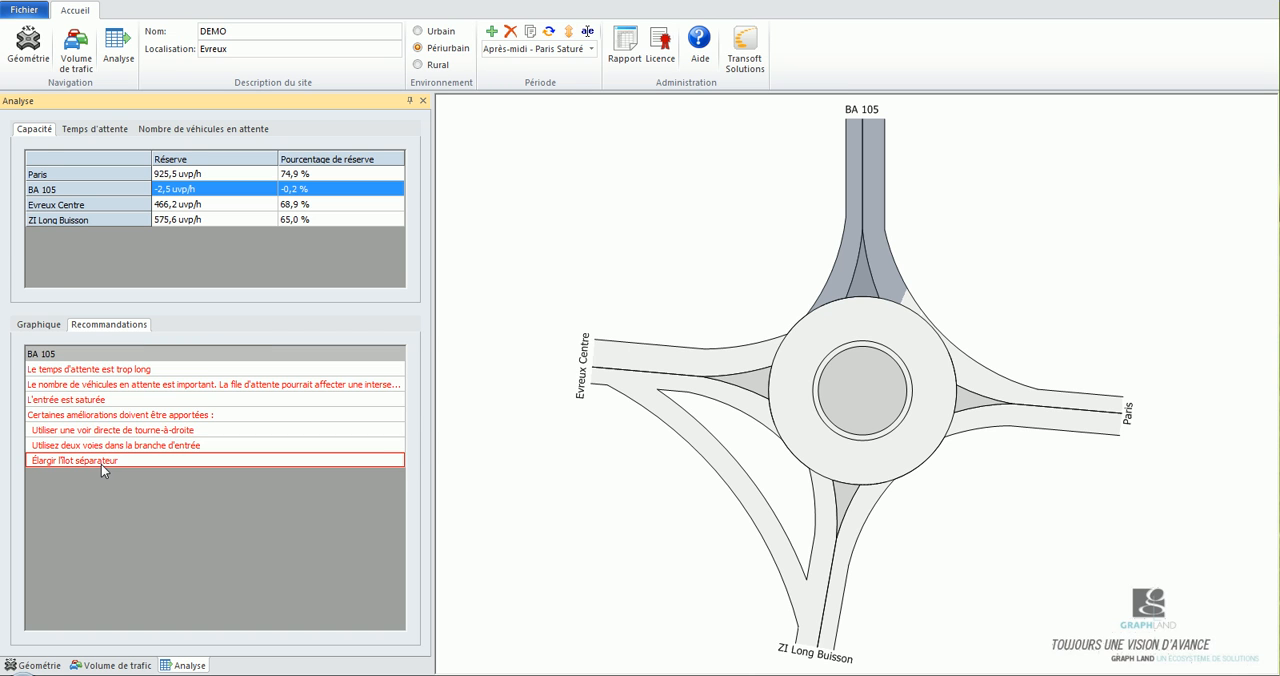
double_click(101, 464)
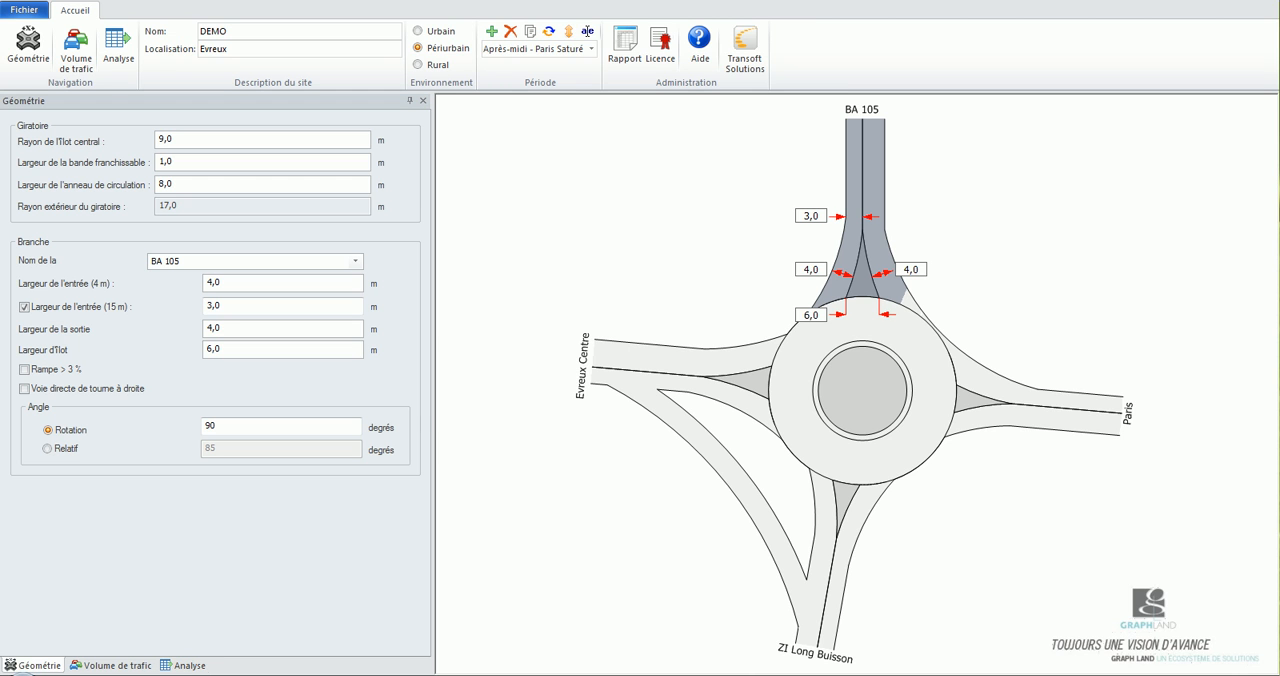
Add a direct right-turn lane to the BA 105 branch and recheck its recommendations and traffic analysis graph.
click(45, 668)
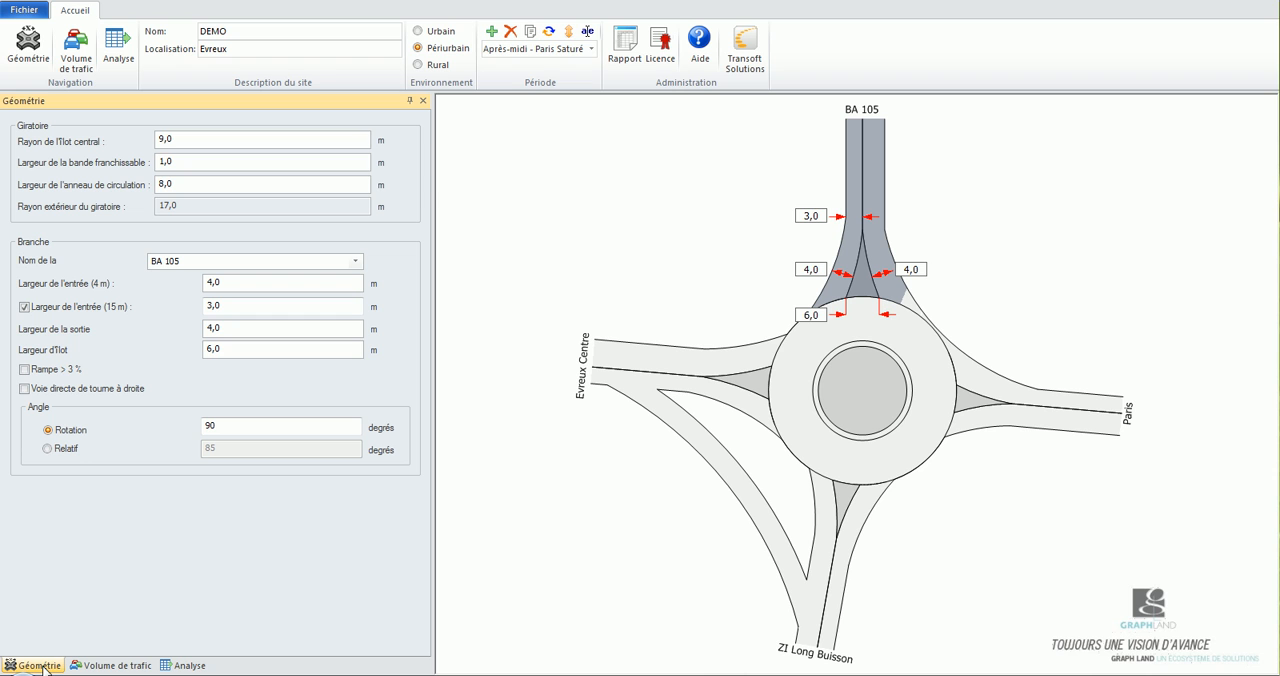
click(25, 389)
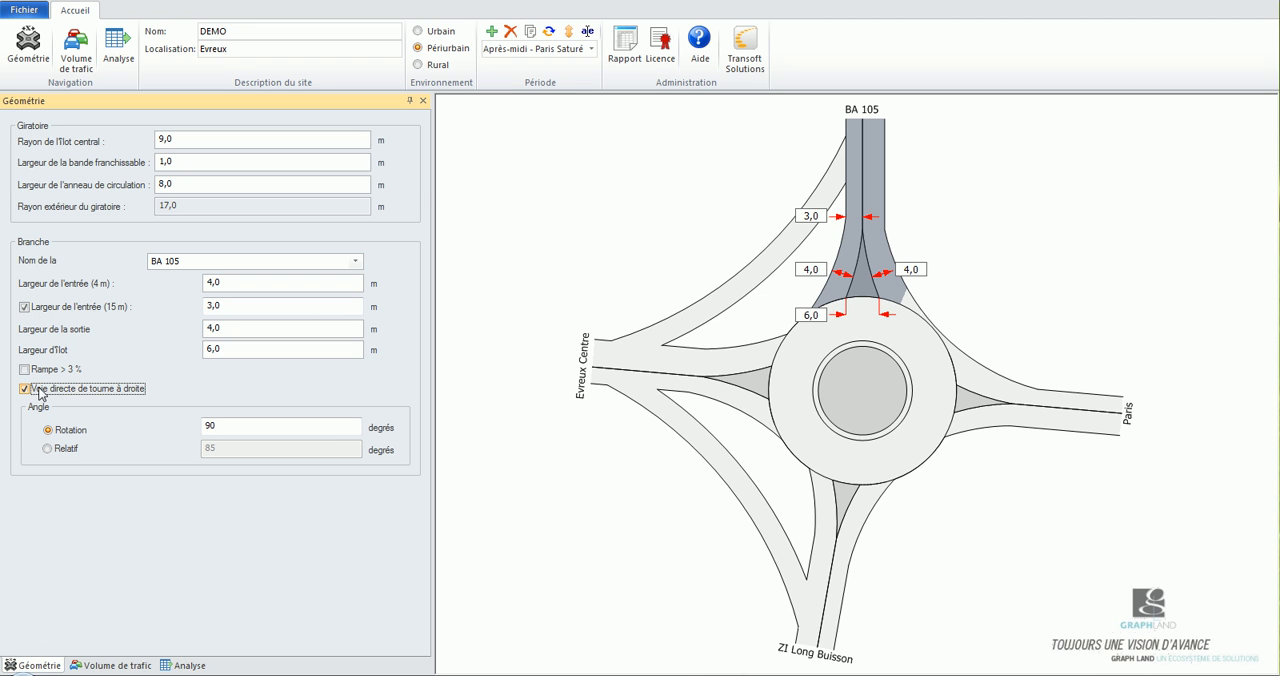
click(188, 666)
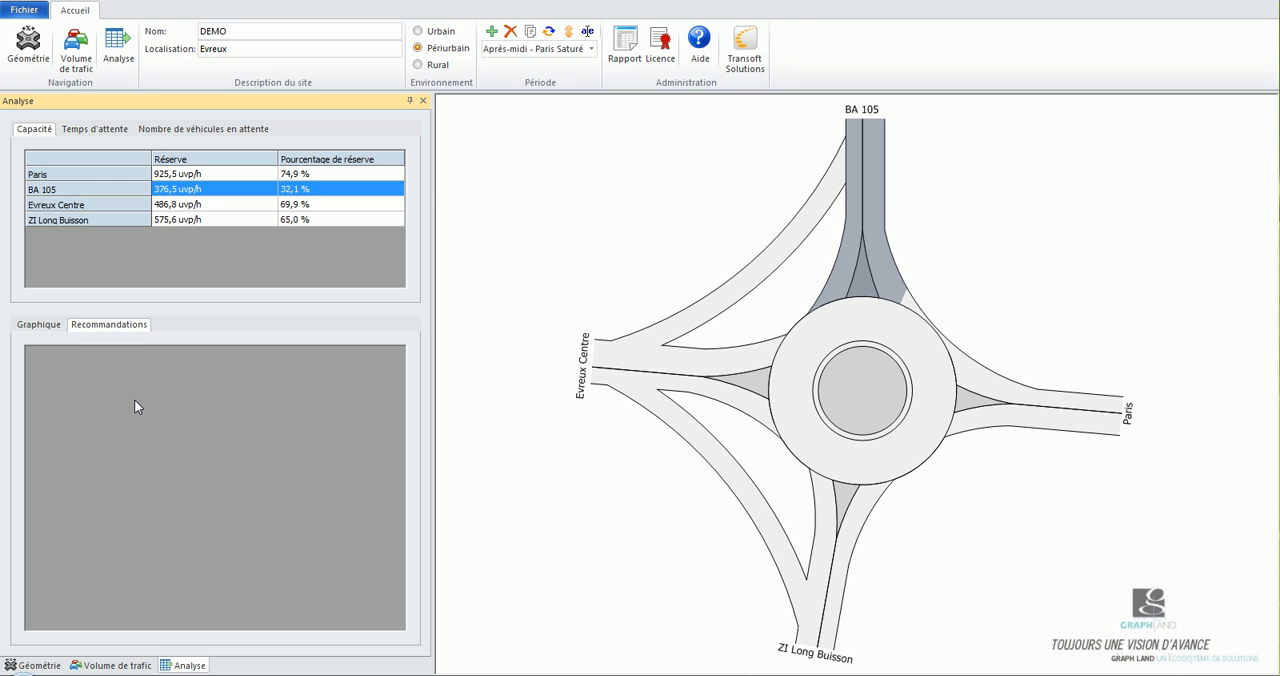
click(40, 325)
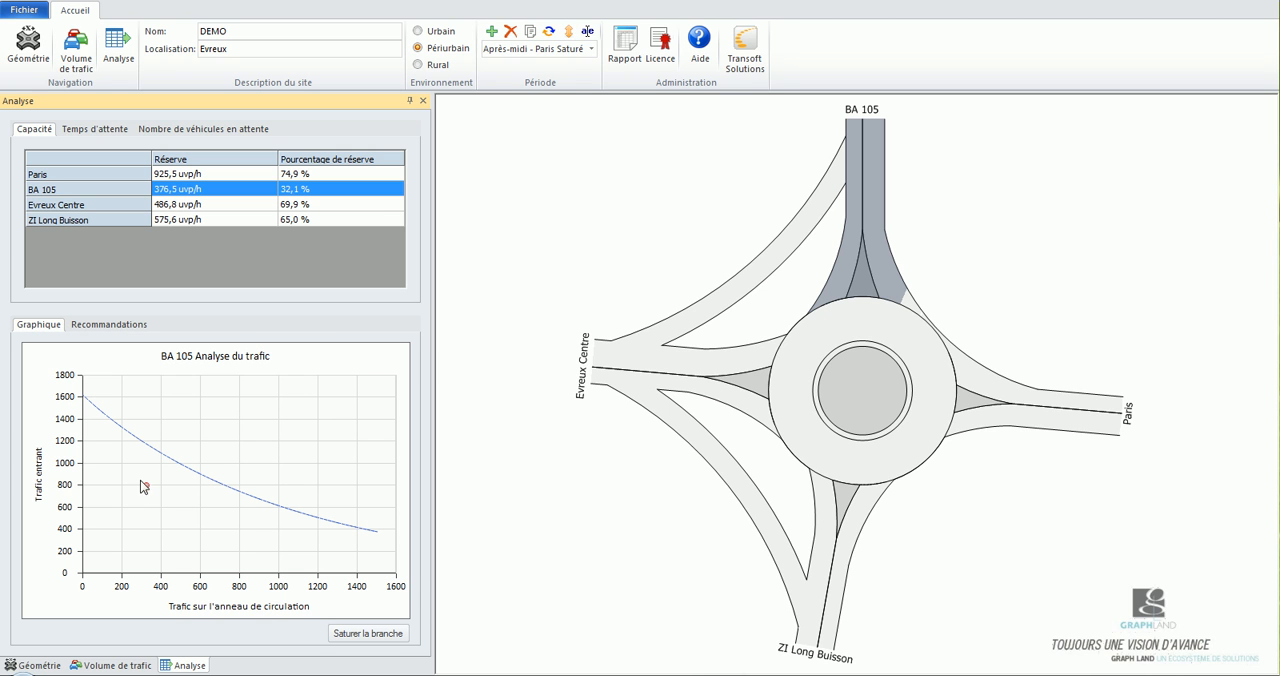